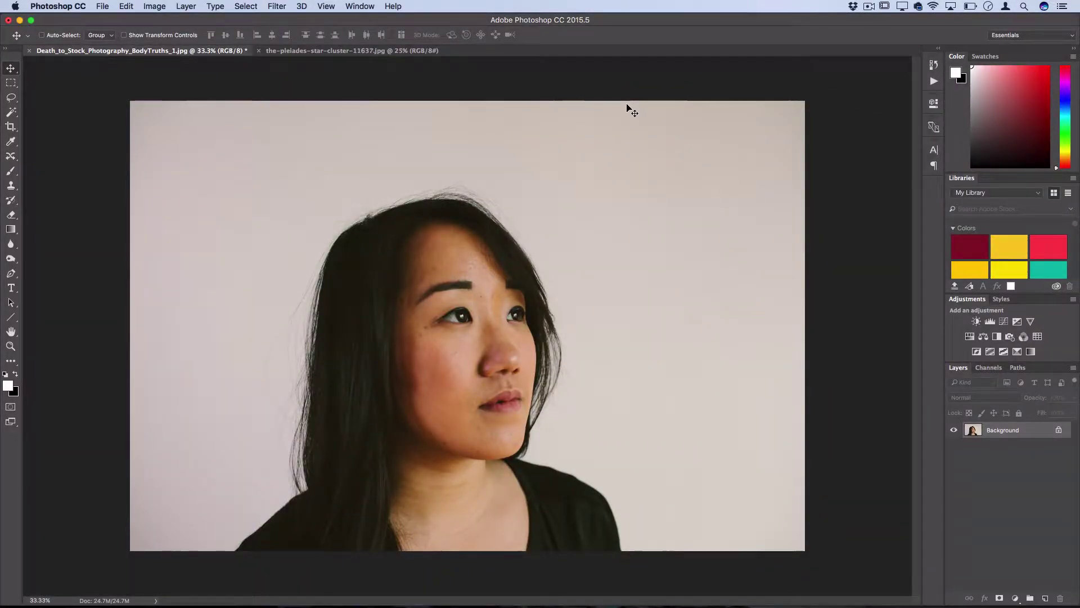
# - Apply a Threshold at level 124 to the portrait so the facial features stay readable
pyautogui.click(357, 54)
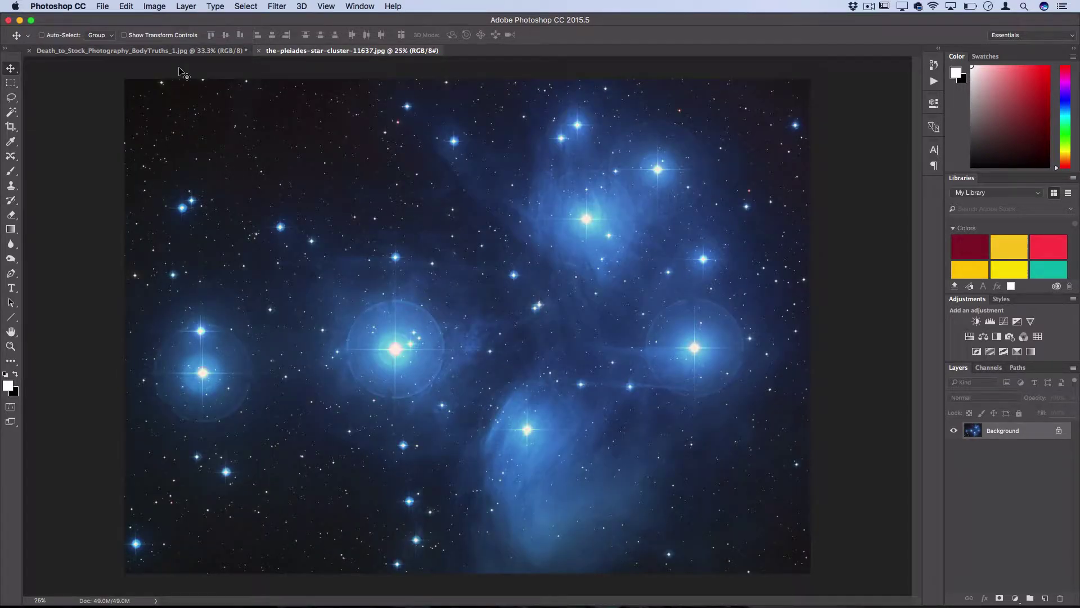
pyautogui.click(161, 50)
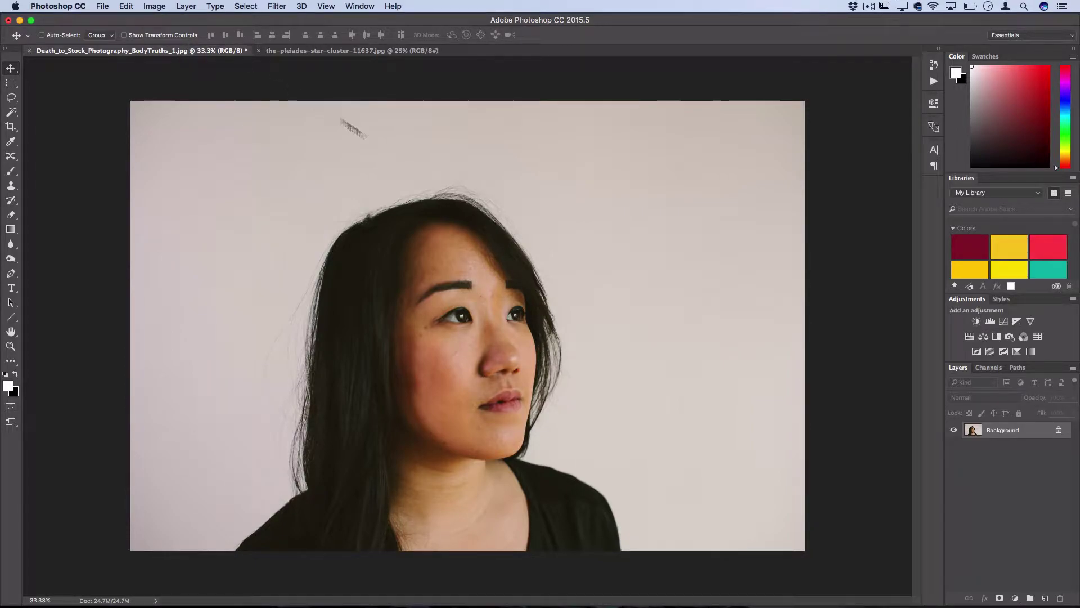
pyautogui.click(154, 6)
pyautogui.moveTo(168, 37)
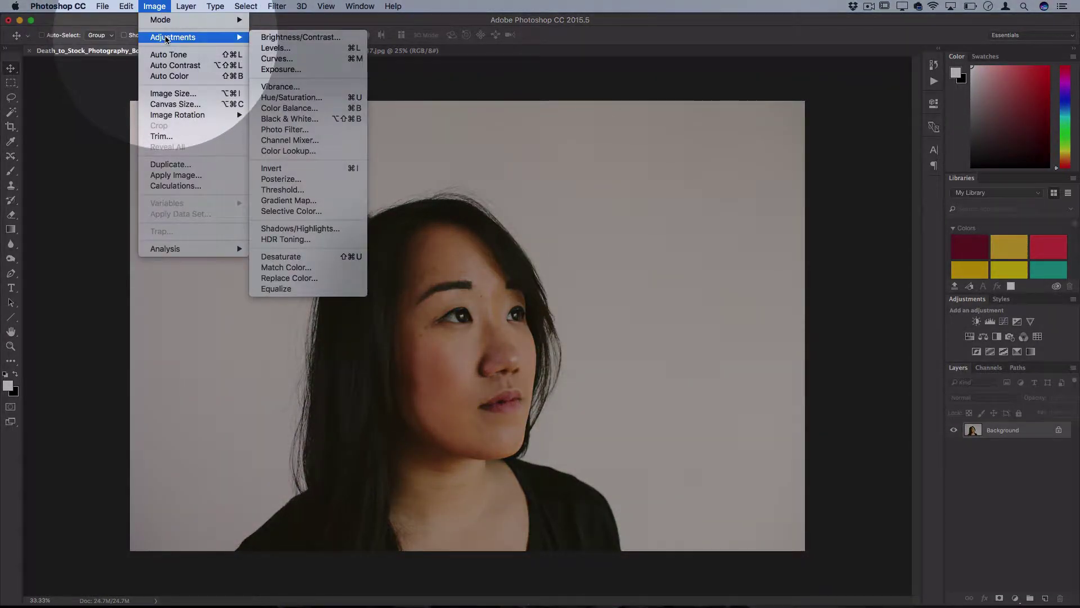
pyautogui.click(319, 190)
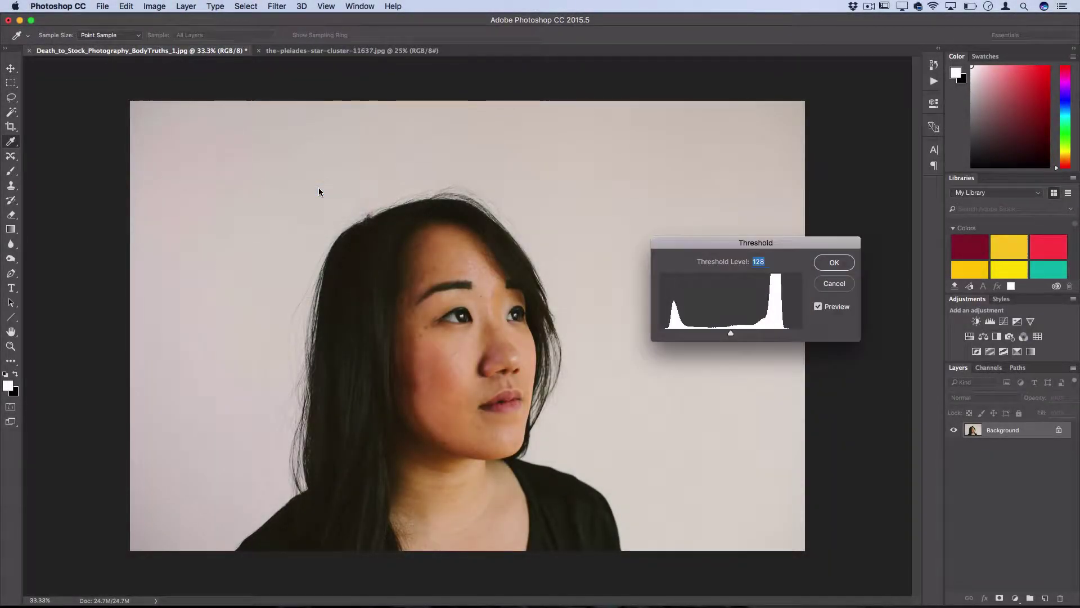
pyautogui.moveTo(728, 335); pyautogui.dragTo(772, 335)
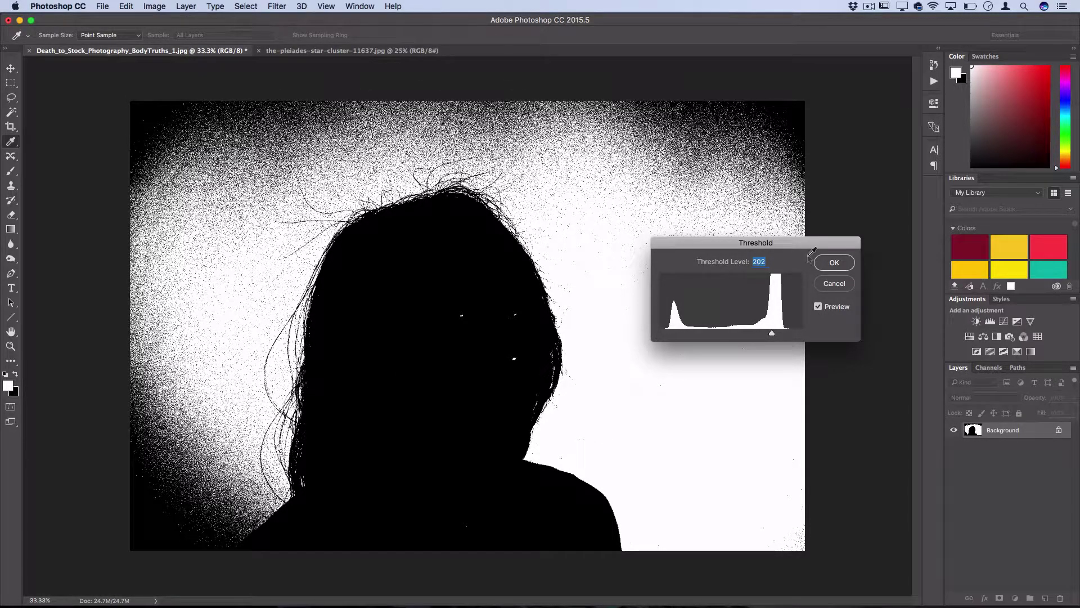
pyautogui.moveTo(740, 334); pyautogui.dragTo(728, 336)
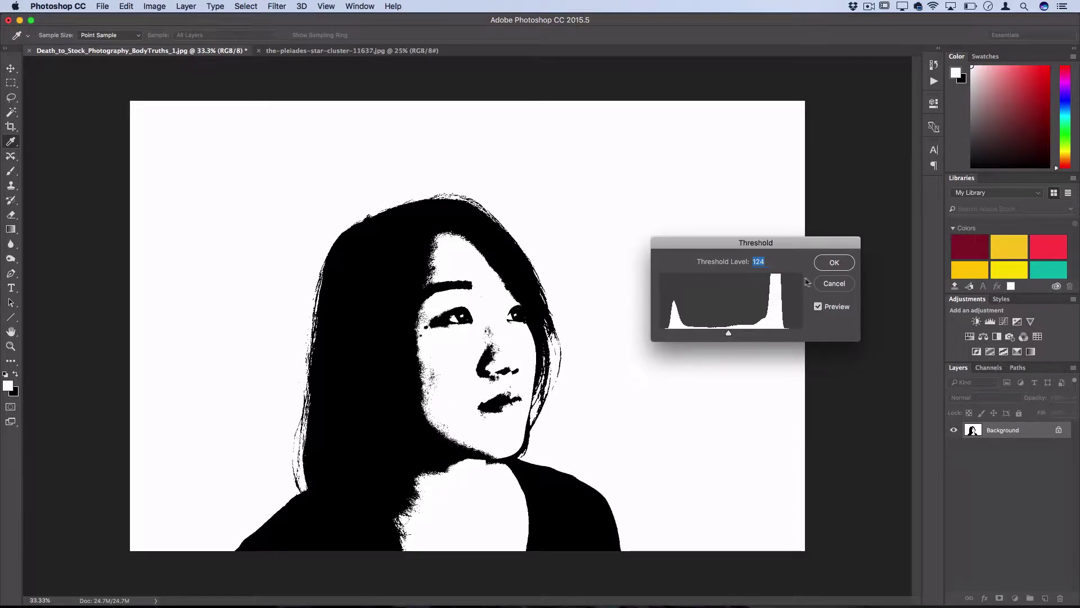
pyautogui.click(834, 263)
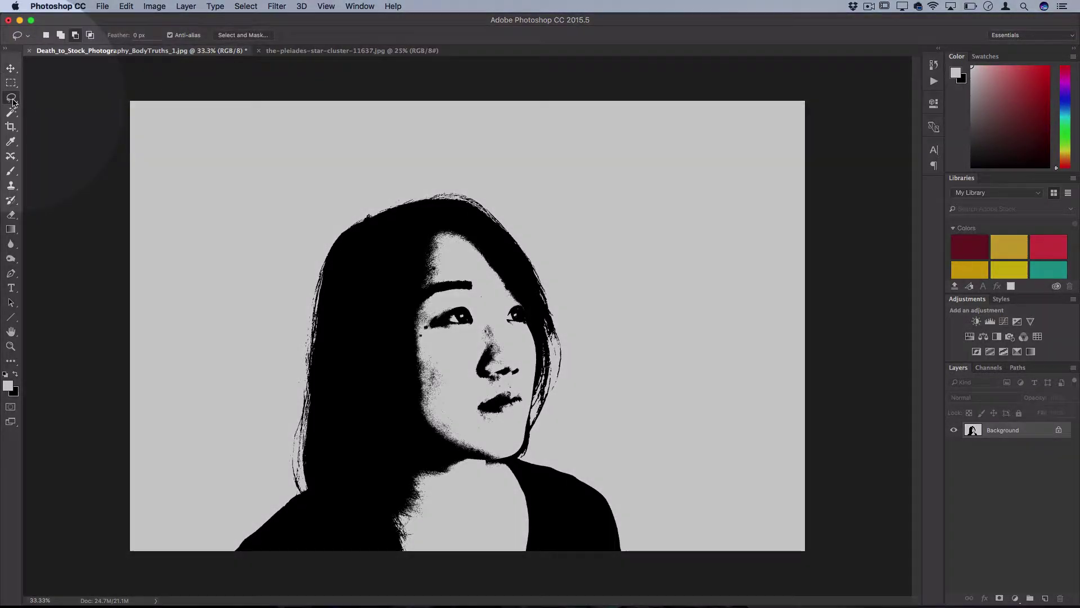
# - Lasso a background patch left of the hair and fill it with White
pyautogui.moveTo(11, 97); pyautogui.dragTo(84, 96)
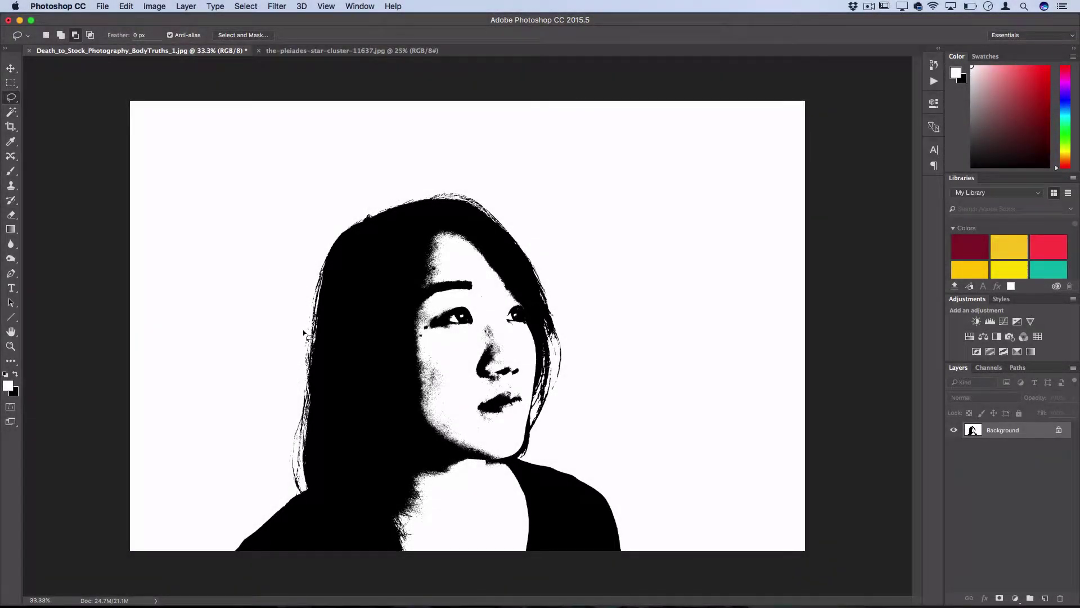
pyautogui.moveTo(304, 333)
pyautogui.mouseDown()
pyautogui.moveTo(224, 225)
pyautogui.moveTo(193, 322)
pyautogui.moveTo(265, 345)
pyautogui.mouseUp()
pyautogui.rightClick(254, 273)
pyautogui.click(282, 405)
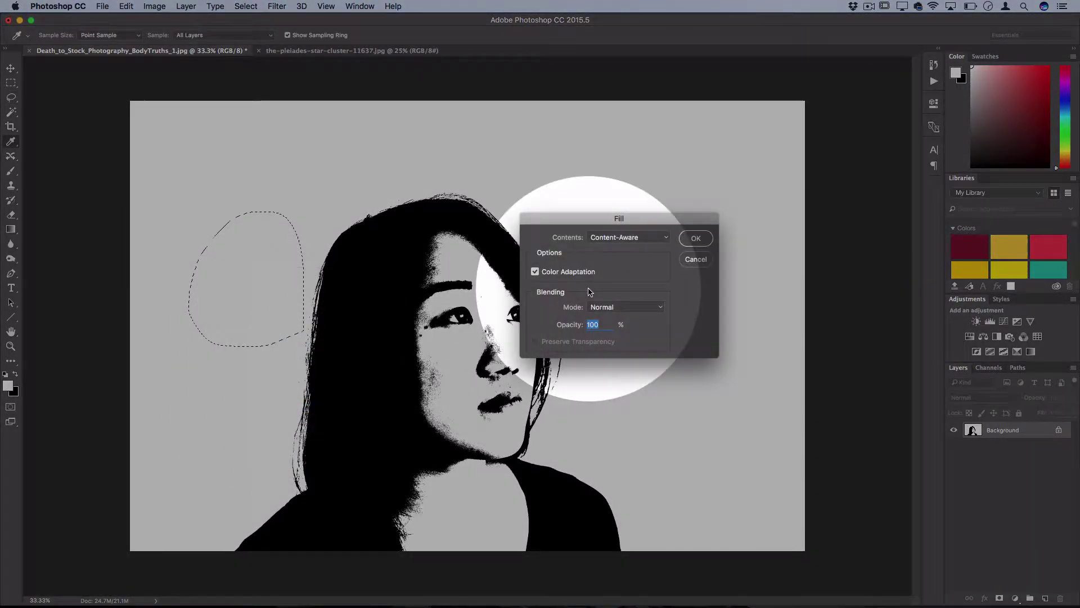
pyautogui.click(627, 236)
pyautogui.click(596, 293)
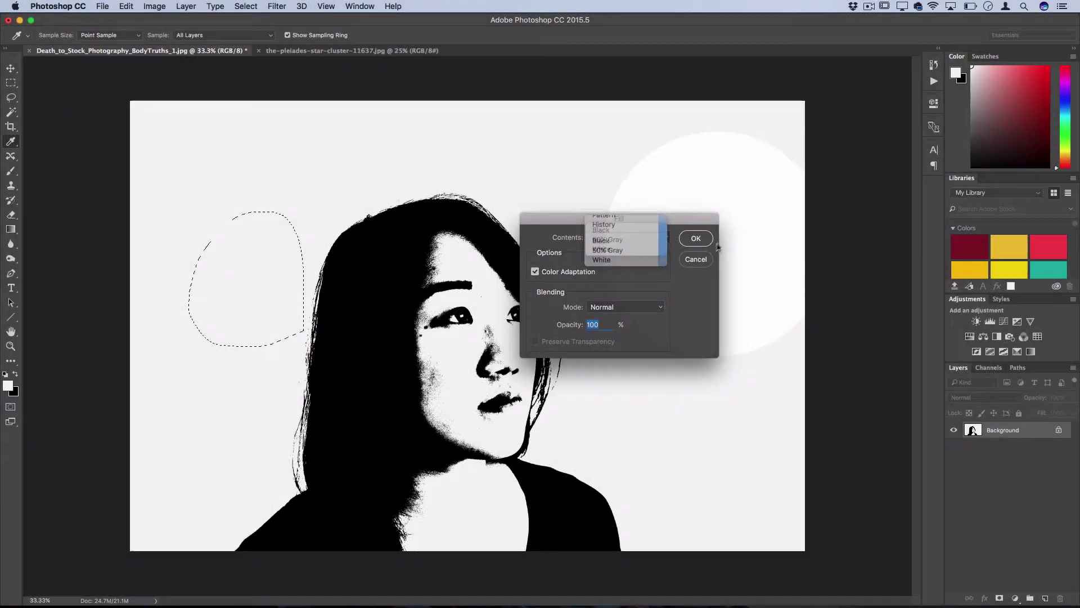
pyautogui.click(696, 239)
# - Deselect and swap the foreground and background colours
pyautogui.rightClick(243, 212)
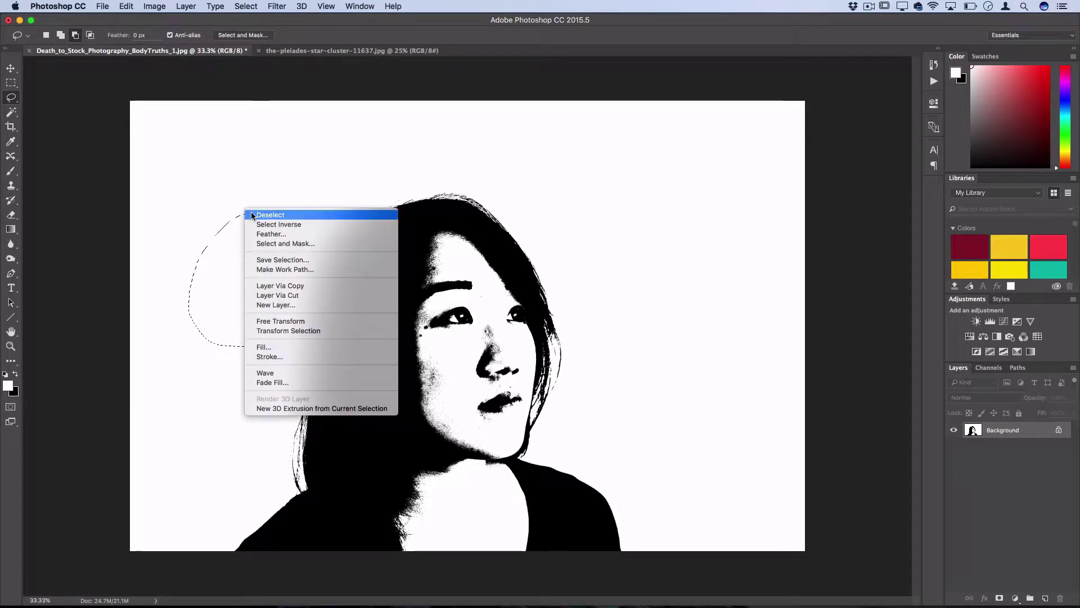
pyautogui.click(256, 213)
pyautogui.press('x')
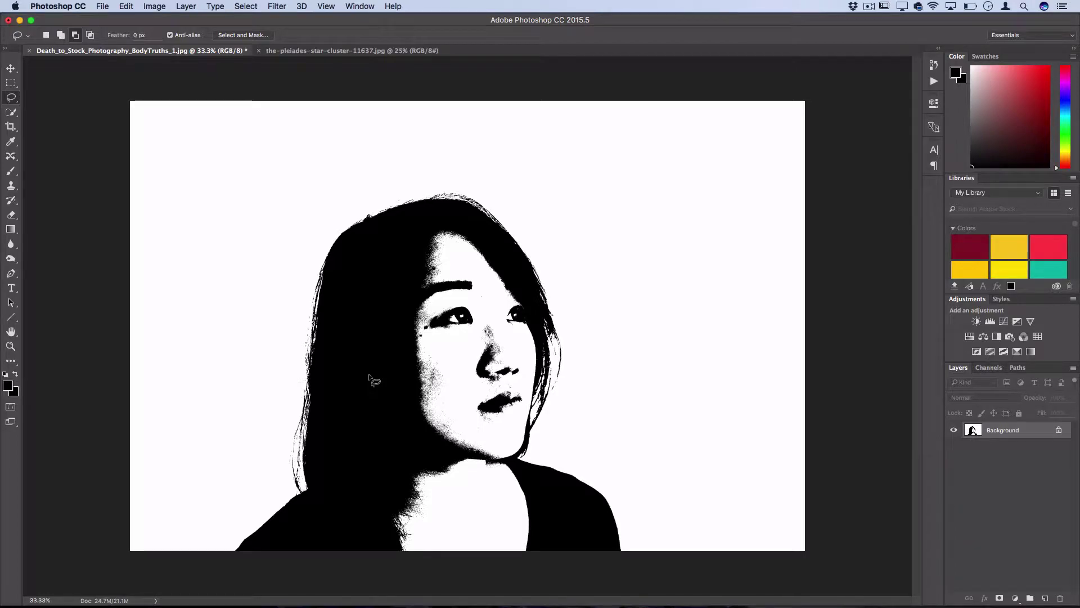
# - Select the black areas with Color Range, adding samples with Shift, at fuzziness 81
pyautogui.click(259, 5)
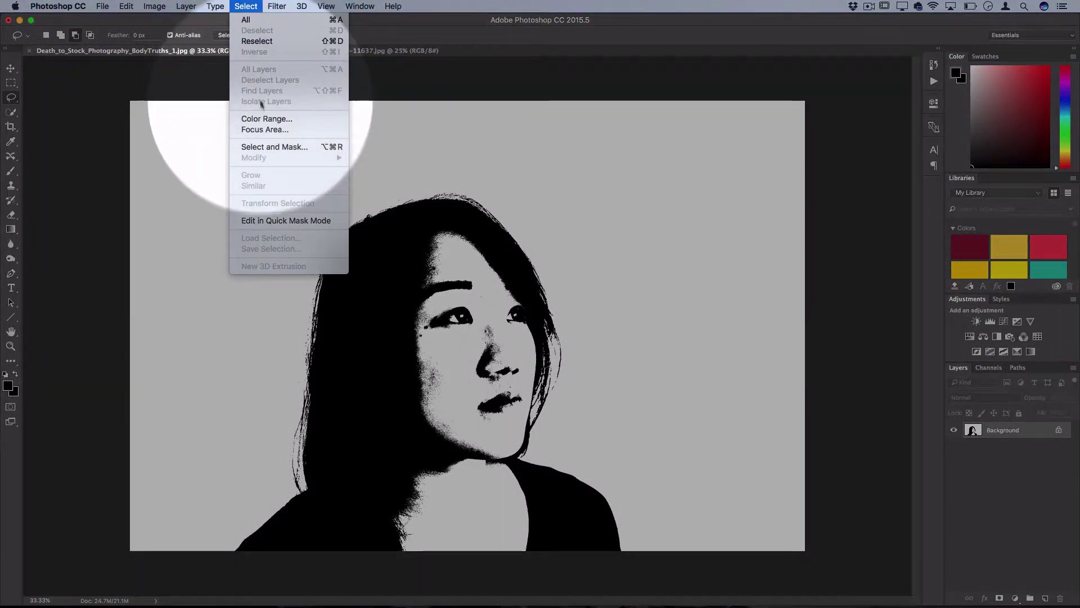
pyautogui.click(265, 116)
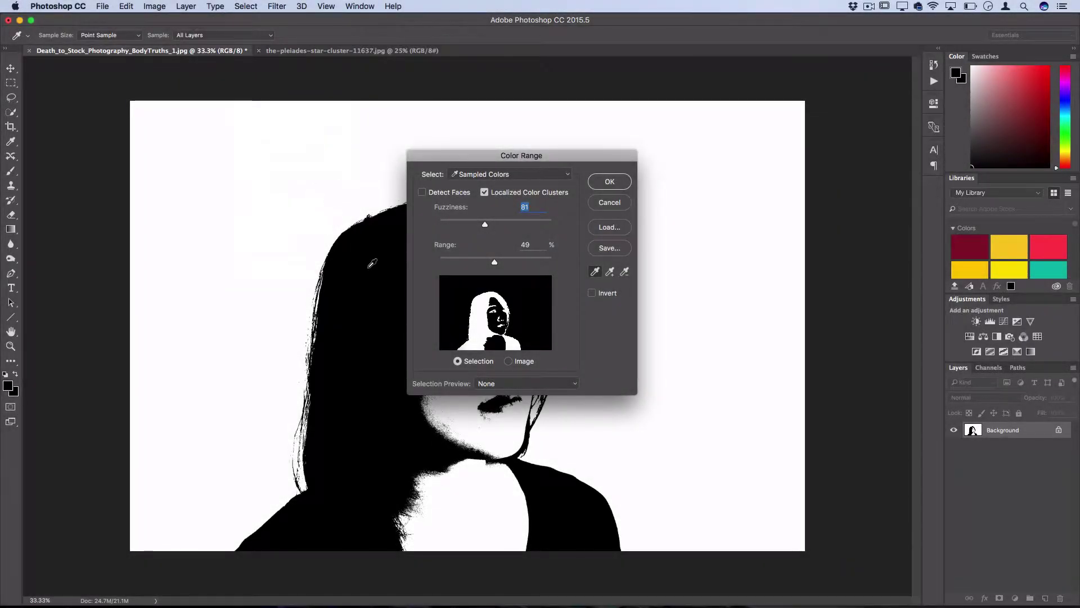
pyautogui.press('shift')
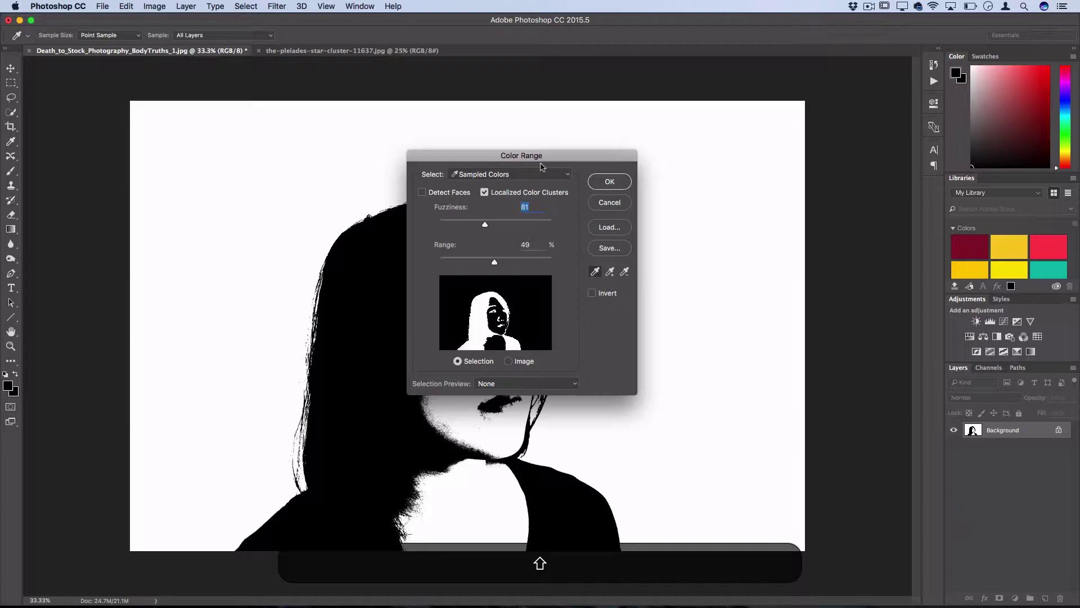
pyautogui.moveTo(541, 166); pyautogui.dragTo(751, 132)
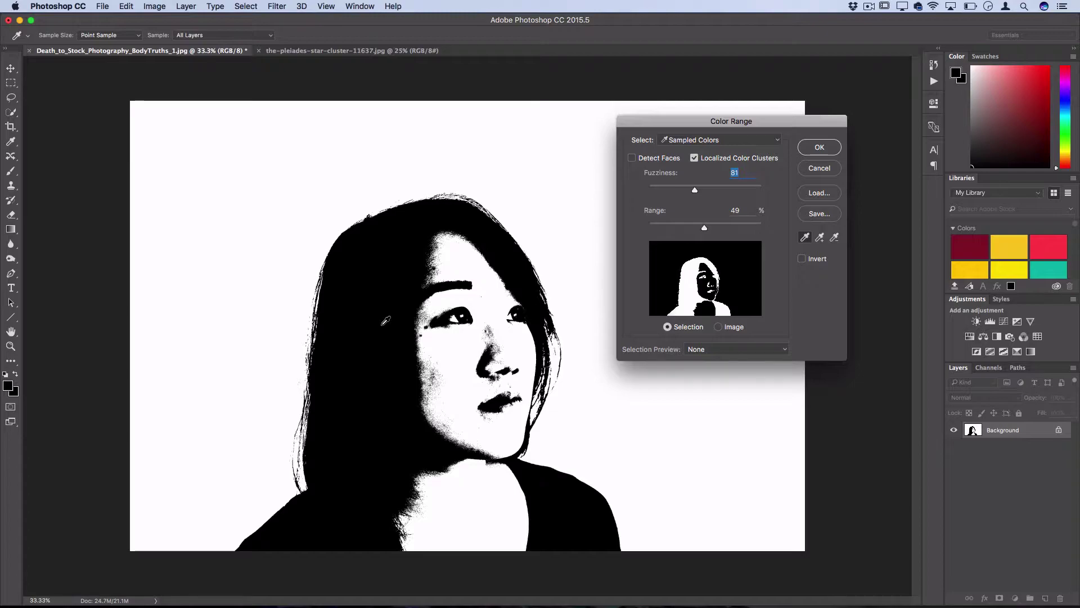
pyautogui.click(819, 147)
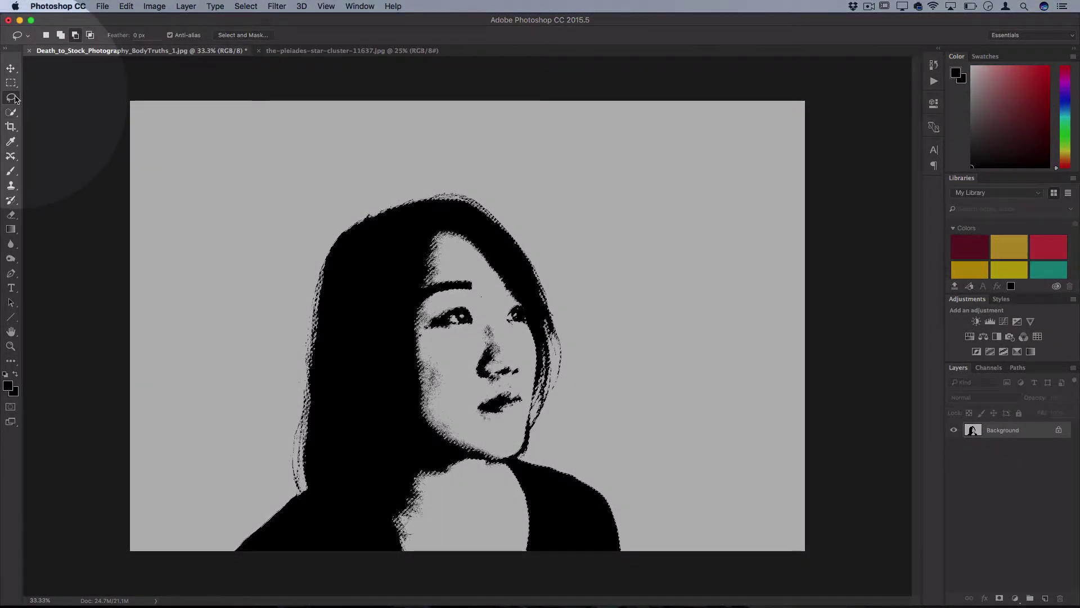
# - Refine the selection with lasso strokes along the hair and beside its right side
pyautogui.click(12, 98)
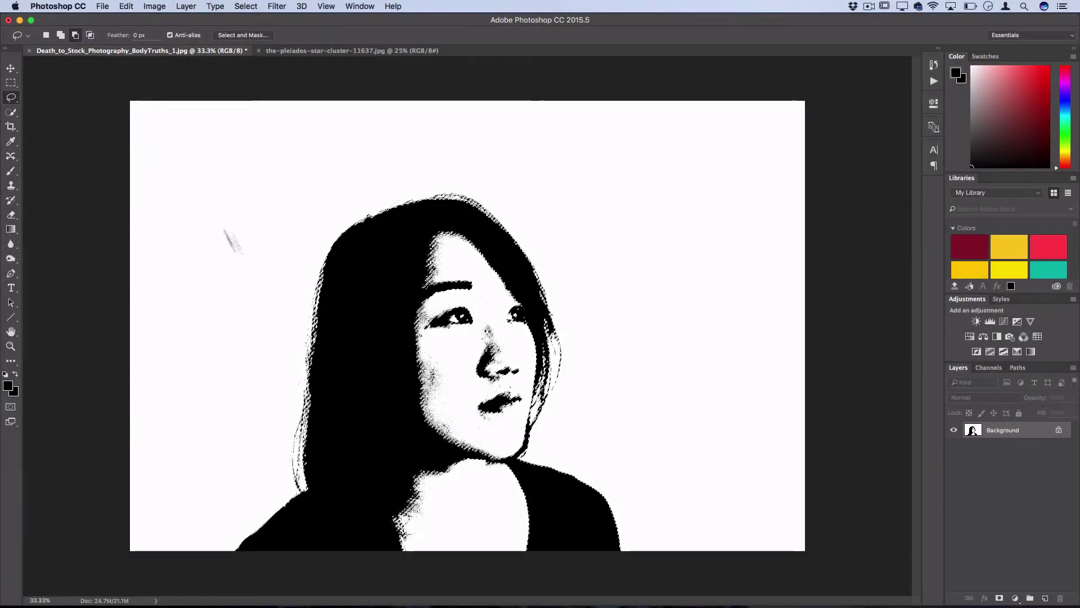
pyautogui.moveTo(304, 297)
pyautogui.mouseDown()
pyautogui.moveTo(288, 411)
pyautogui.moveTo(252, 473)
pyautogui.moveTo(199, 533)
pyautogui.moveTo(147, 532)
pyautogui.mouseUp()
pyautogui.moveTo(593, 335)
pyautogui.mouseDown()
pyautogui.moveTo(592, 381)
pyautogui.moveTo(573, 432)
pyautogui.moveTo(666, 549)
pyautogui.moveTo(710, 428)
pyautogui.mouseUp()
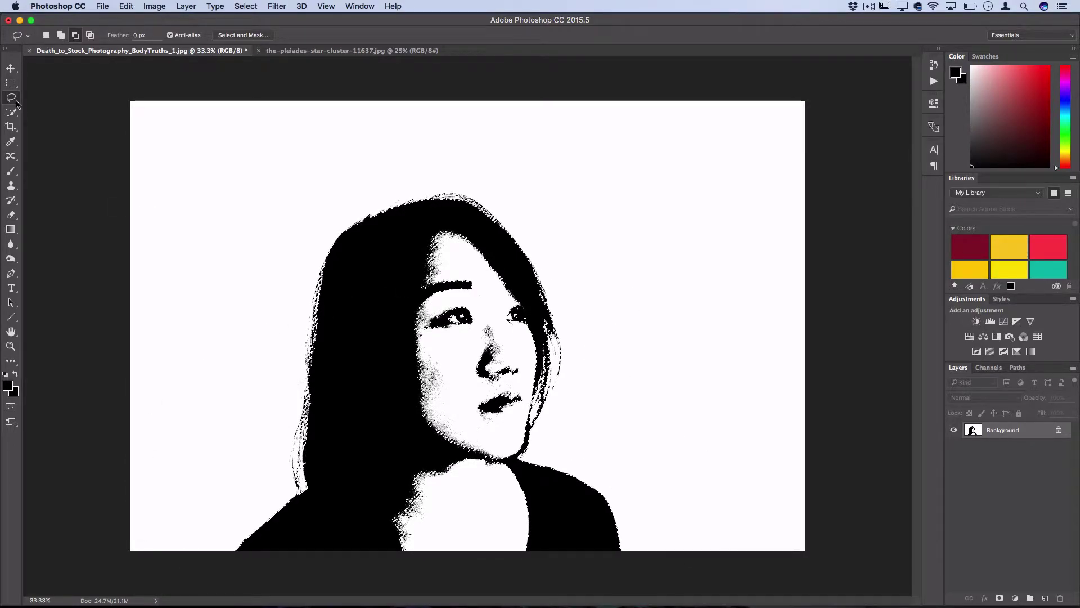
# - Copy the selected black areas onto a new Layer 1 with Layer Via Copy
pyautogui.click(12, 99)
pyautogui.click(72, 106)
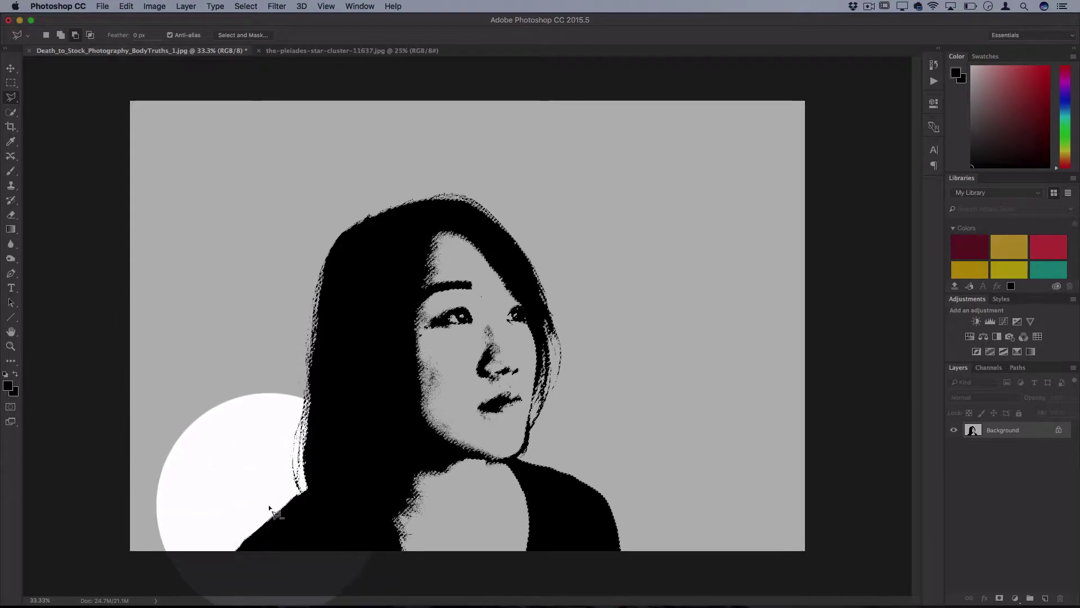
pyautogui.click(269, 502)
pyautogui.press('Escape')
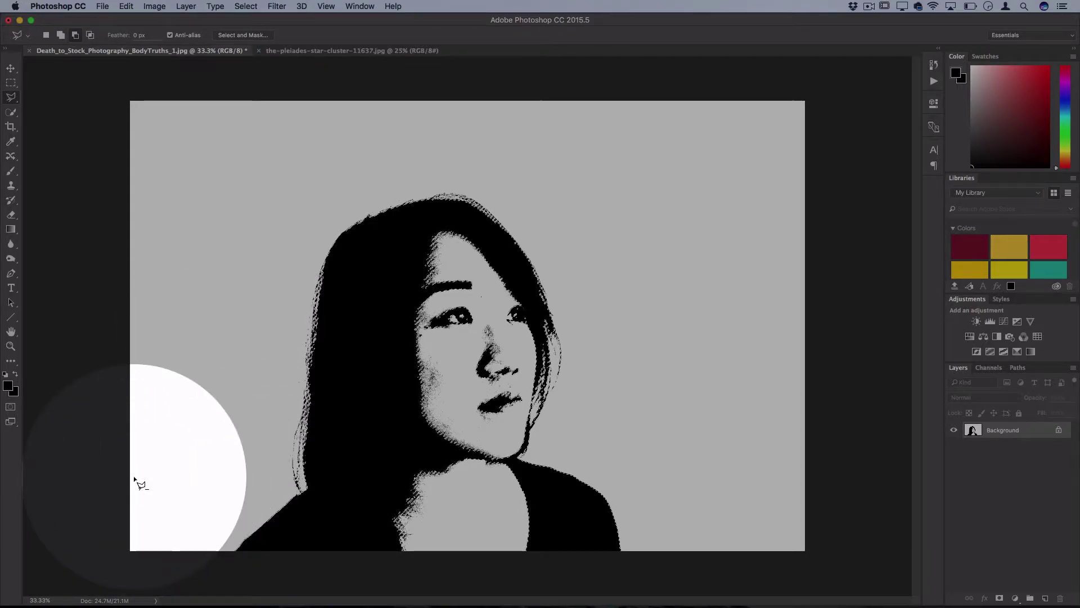
pyautogui.rightClick(475, 321)
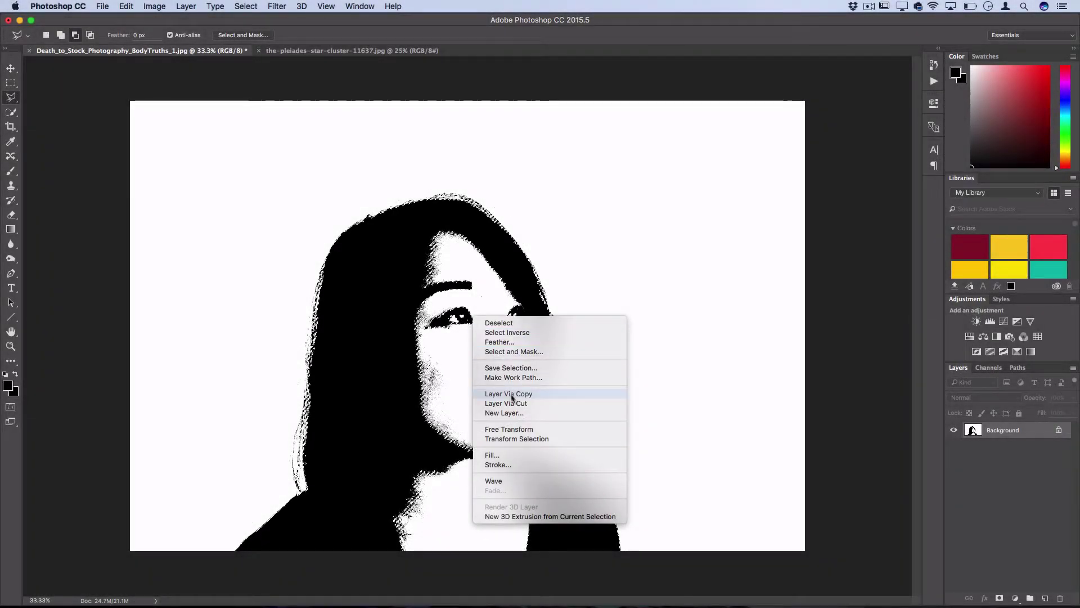
pyautogui.click(513, 396)
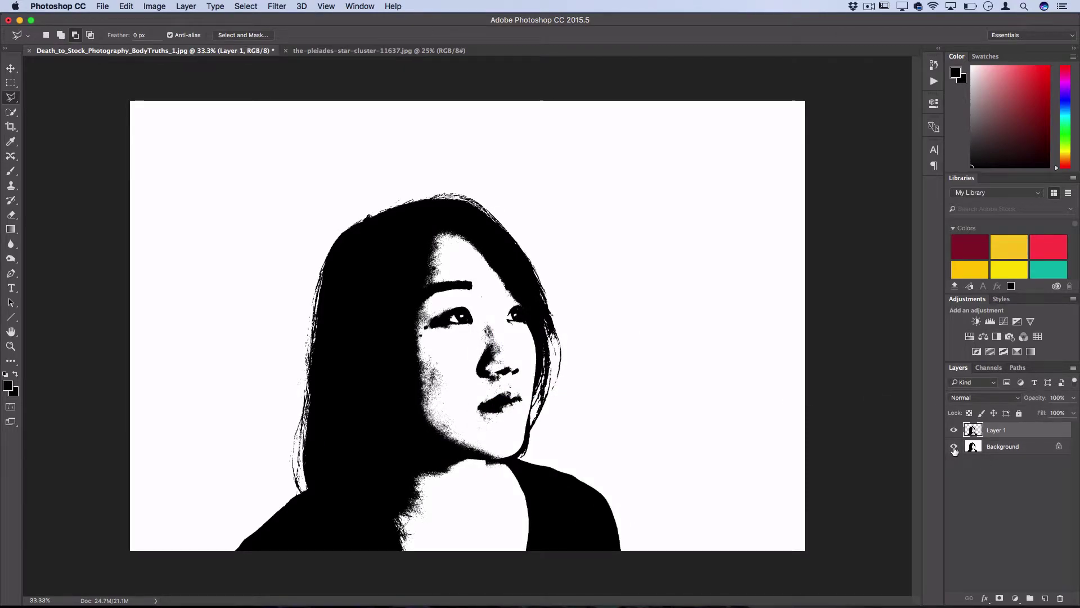
# - Toggle the Background's visibility to check Layer 1, then make Background the active layer
pyautogui.click(953, 448)
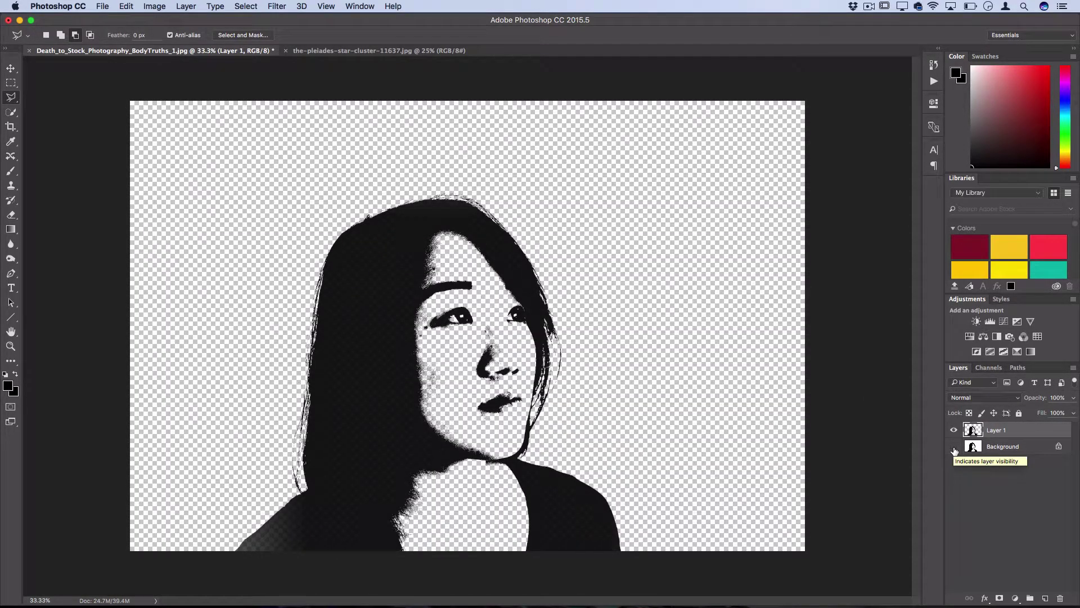
pyautogui.click(954, 446)
pyautogui.click(953, 446)
pyautogui.click(953, 446)
pyautogui.click(993, 446)
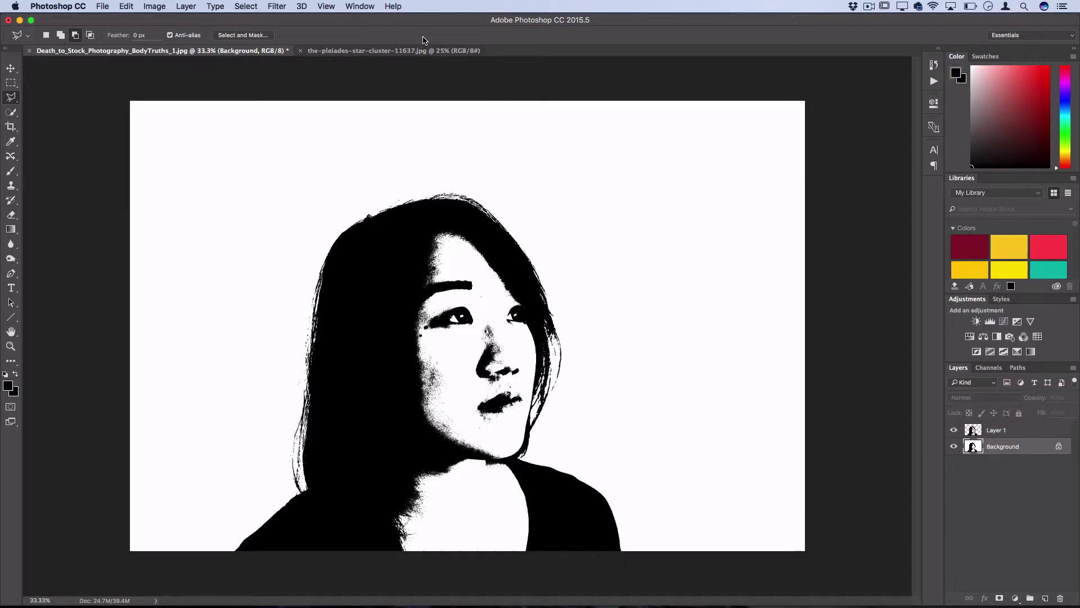
pyautogui.click(197, 7)
# - Add a Solid Color fill layer, Color Fill 1, in a saturated red
pyautogui.moveTo(225, 136)
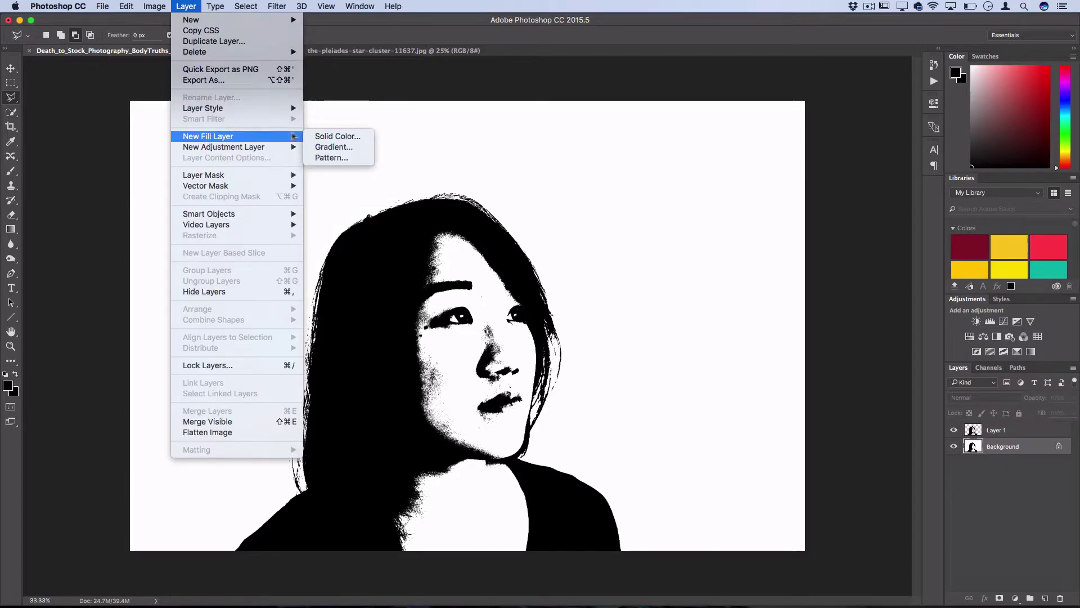
pyautogui.click(319, 136)
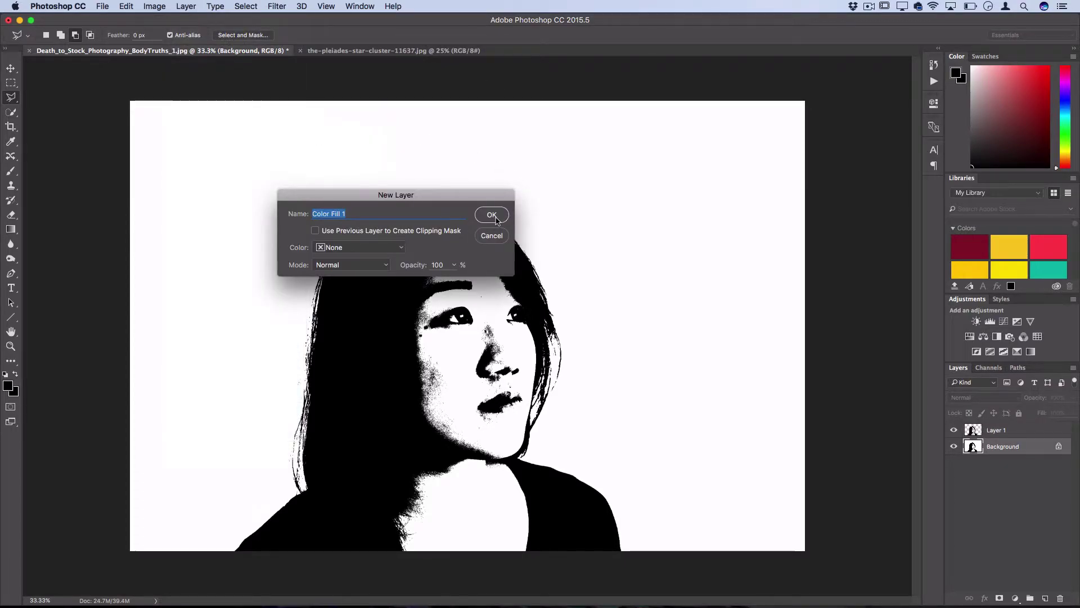
pyautogui.click(493, 216)
pyautogui.click(592, 246)
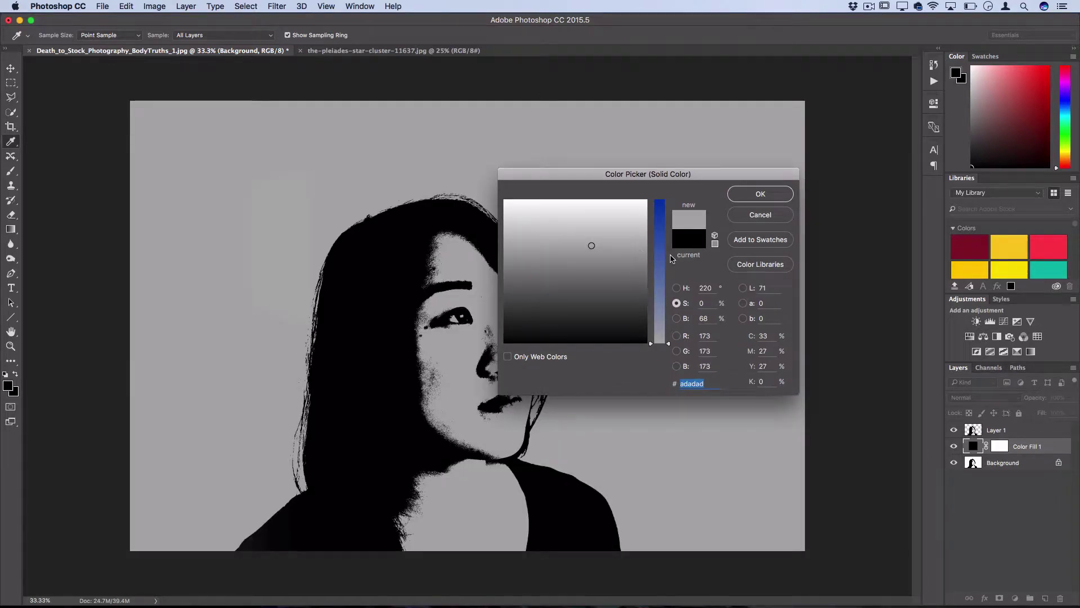
pyautogui.click(659, 251)
pyautogui.click(644, 201)
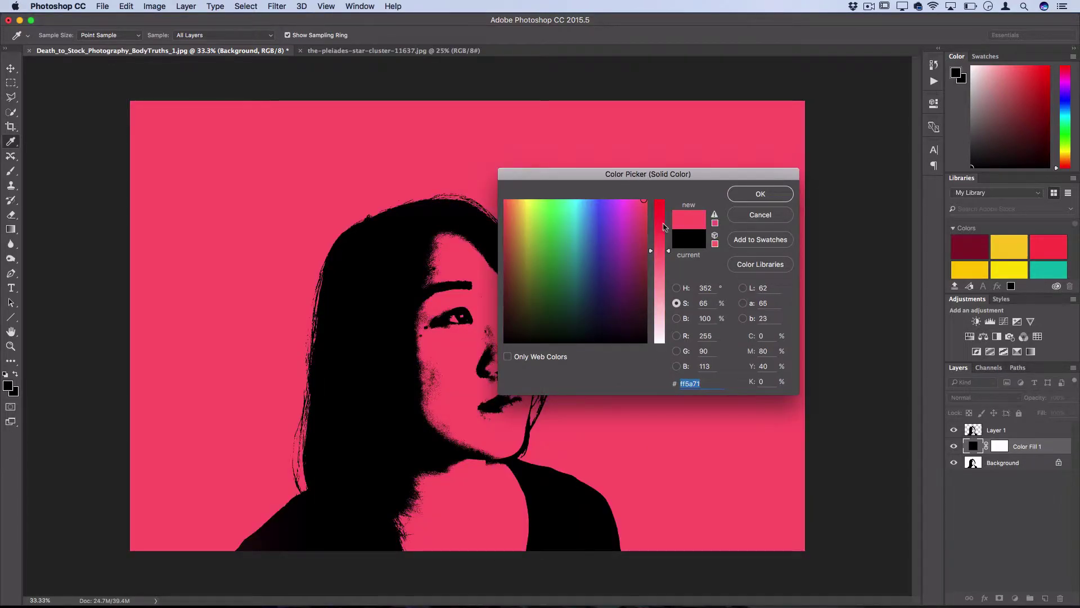
pyautogui.click(662, 227)
pyautogui.click(760, 193)
pyautogui.press('l')
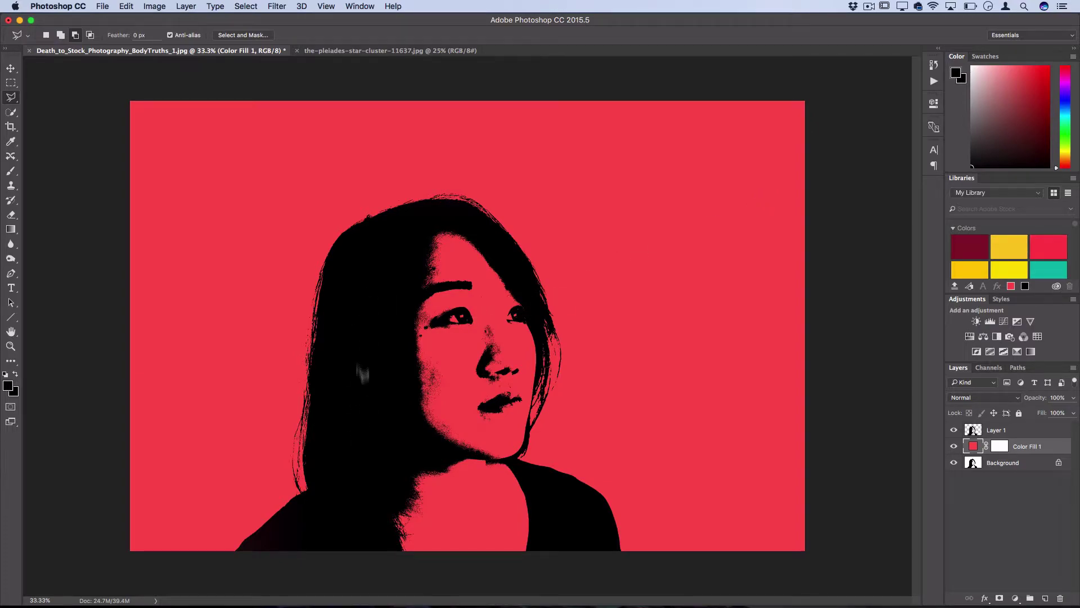
# - Bring the star-cluster image in as Layer 2 and place it above Layer 1
pyautogui.click(422, 52)
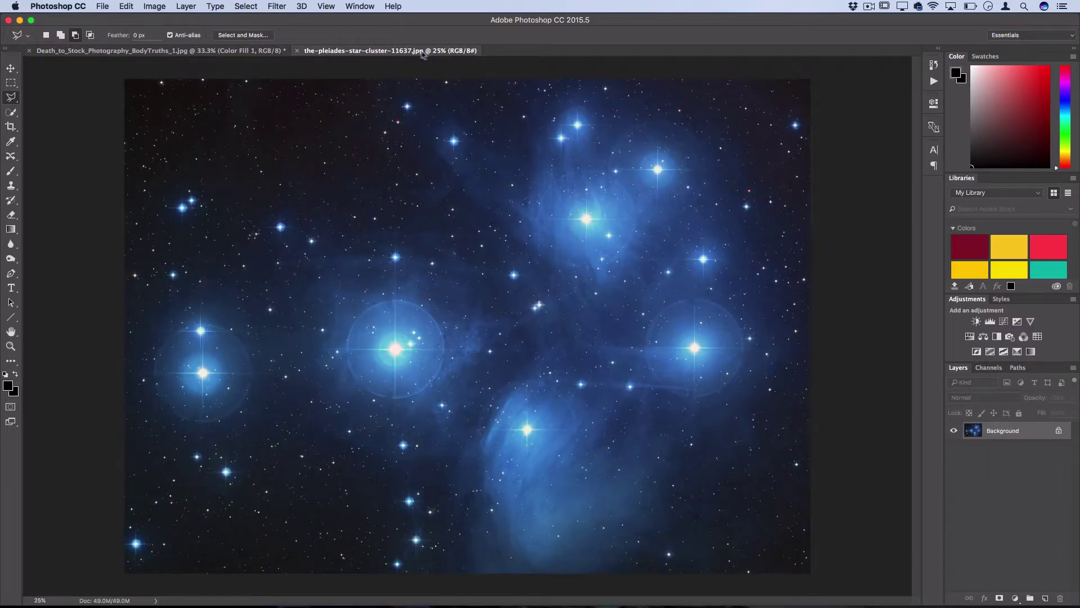
pyautogui.moveTo(419, 56); pyautogui.dragTo(408, 487)
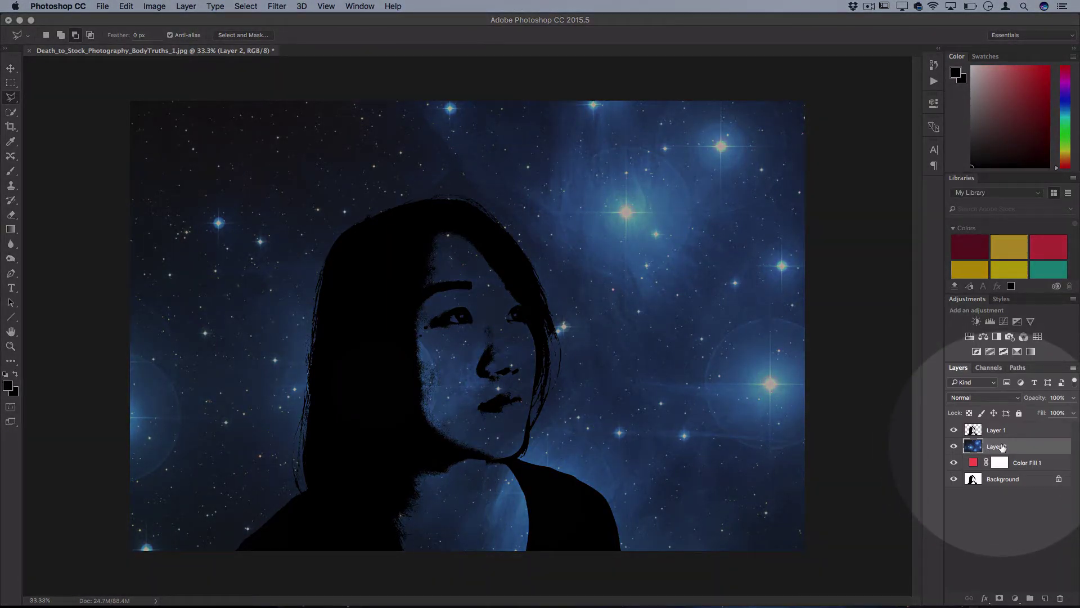
pyautogui.moveTo(1002, 447); pyautogui.dragTo(997, 426)
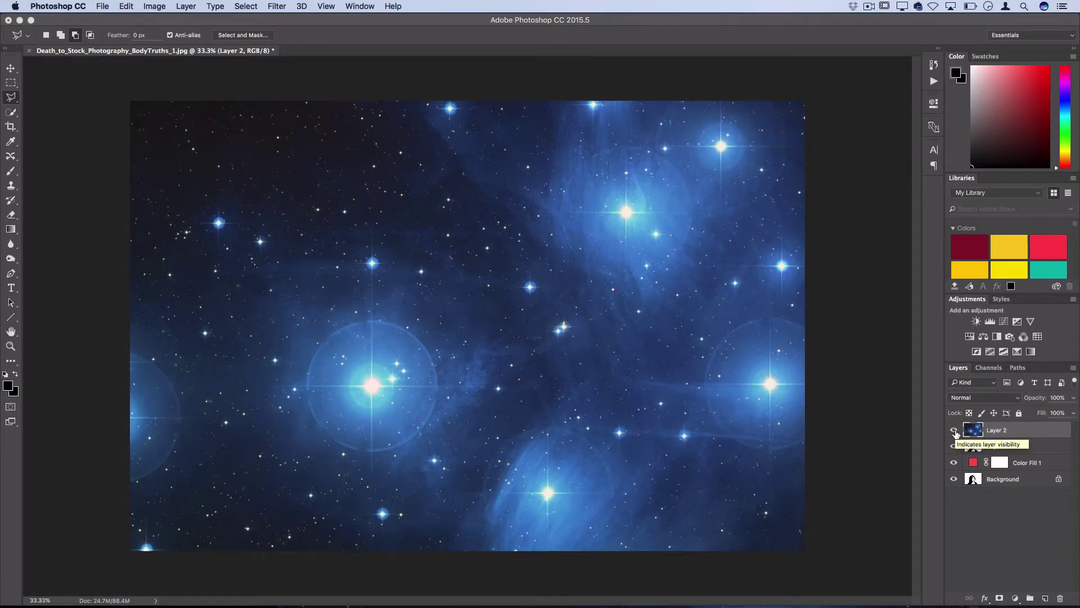
pyautogui.click(954, 431)
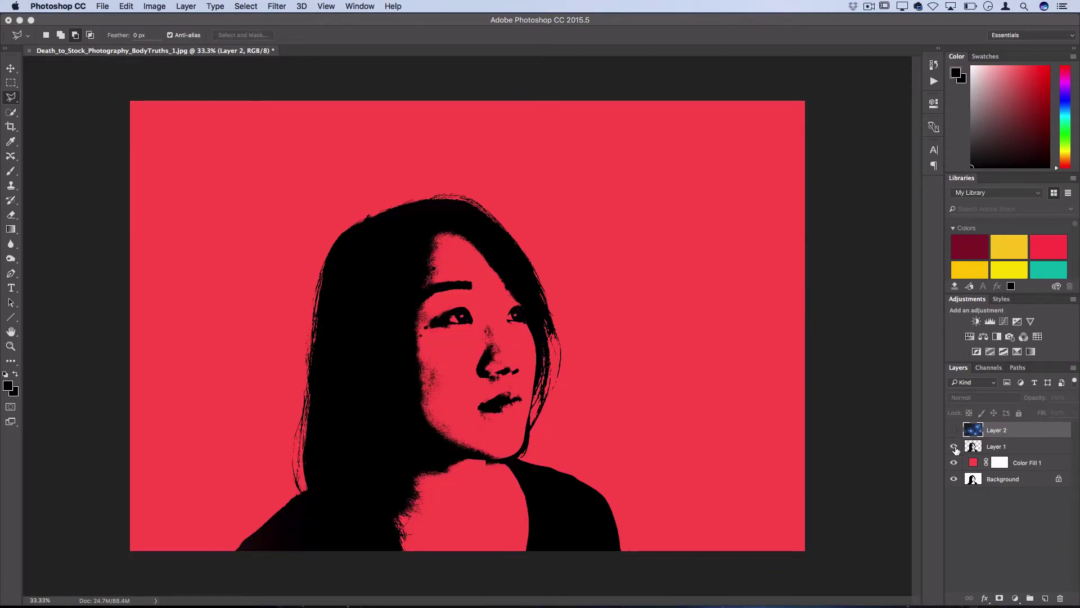
pyautogui.click(954, 447)
pyautogui.click(954, 447)
pyautogui.click(954, 431)
# - Clip Layer 2 to Layer 1 and slide the stars around inside the portrait
pyautogui.click(187, 6)
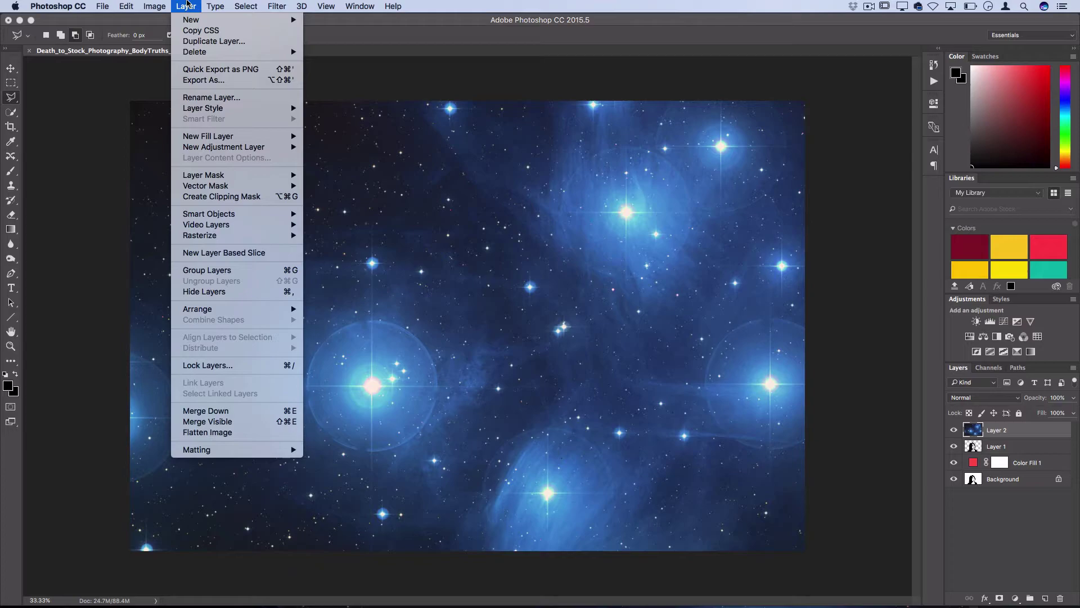
pyautogui.click(240, 197)
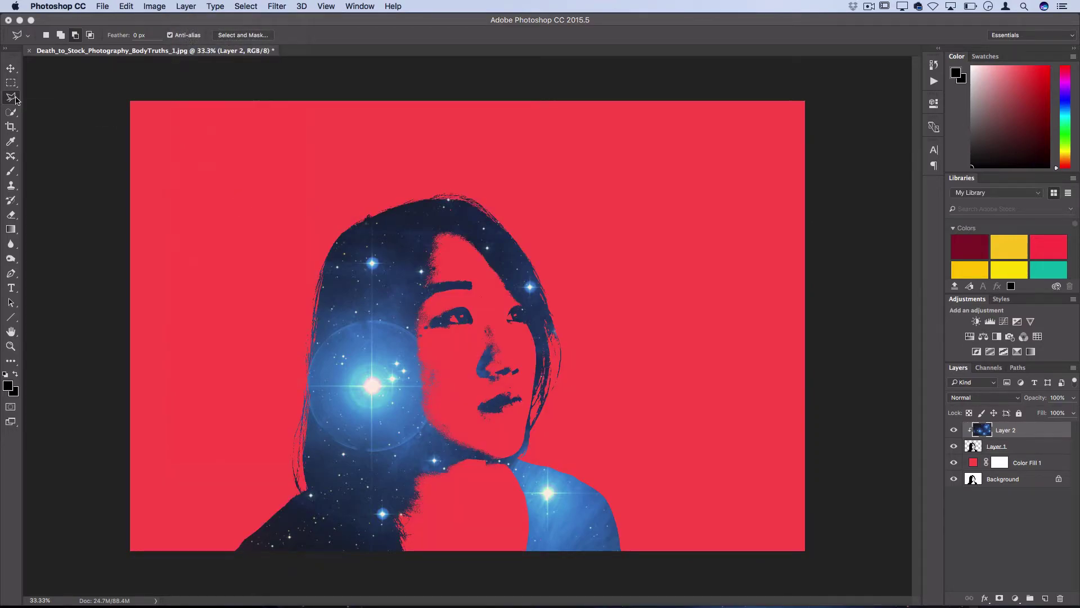
pyautogui.click(11, 68)
pyautogui.moveTo(587, 327); pyautogui.dragTo(441, 477)
pyautogui.moveTo(677, 287); pyautogui.dragTo(795, 168)
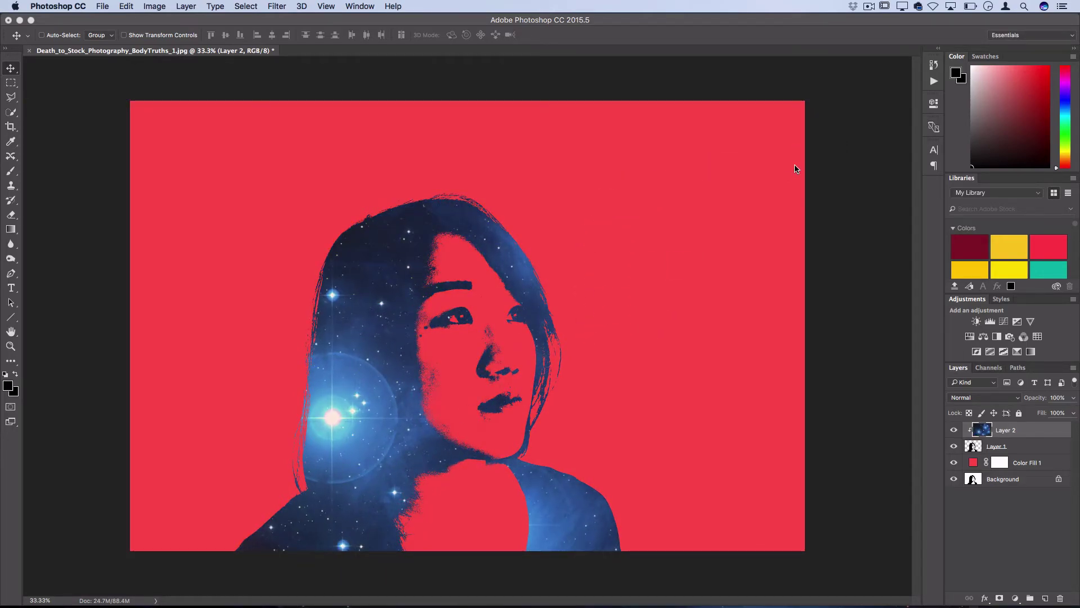
# - Release the clipping mask, place Layer 2 above Background, show it and set Screen blending
pyautogui.press('super+alt+g')
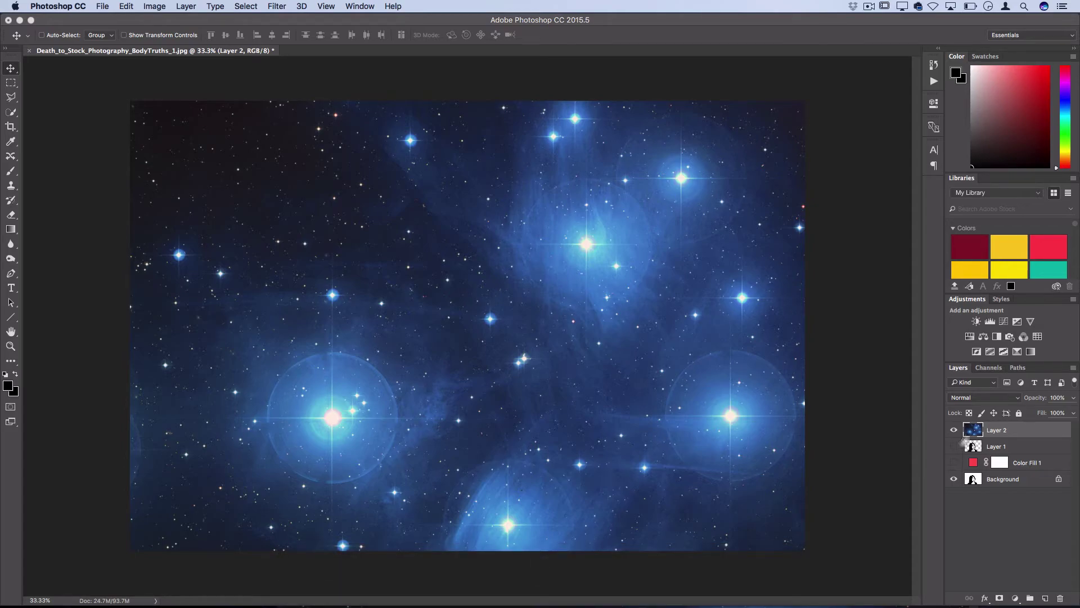
pyautogui.moveTo(968, 430); pyautogui.dragTo(953, 464)
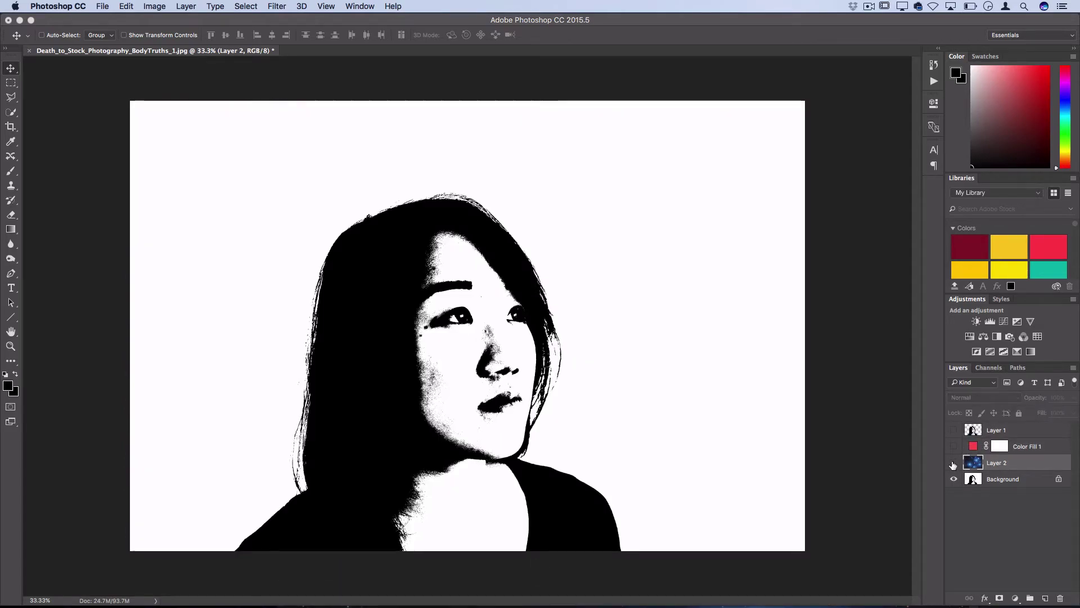
pyautogui.click(953, 465)
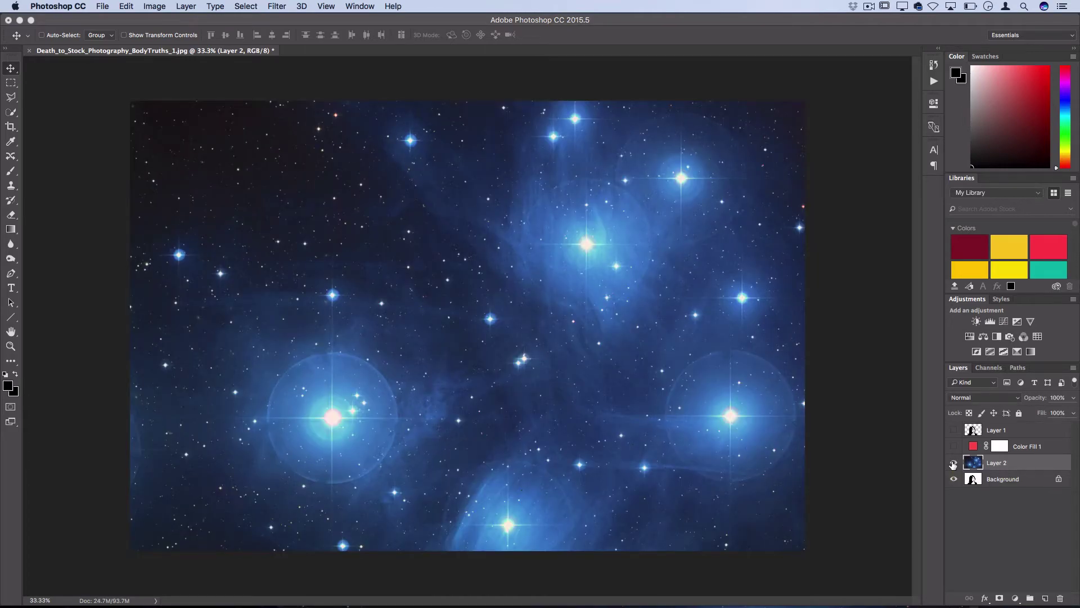
pyautogui.click(978, 398)
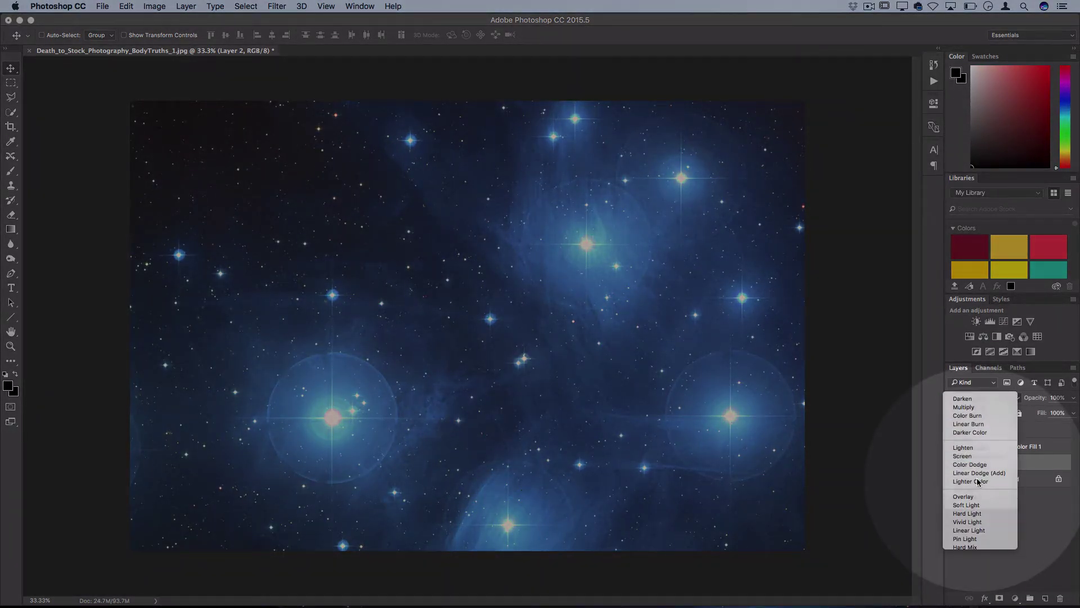
pyautogui.click(963, 456)
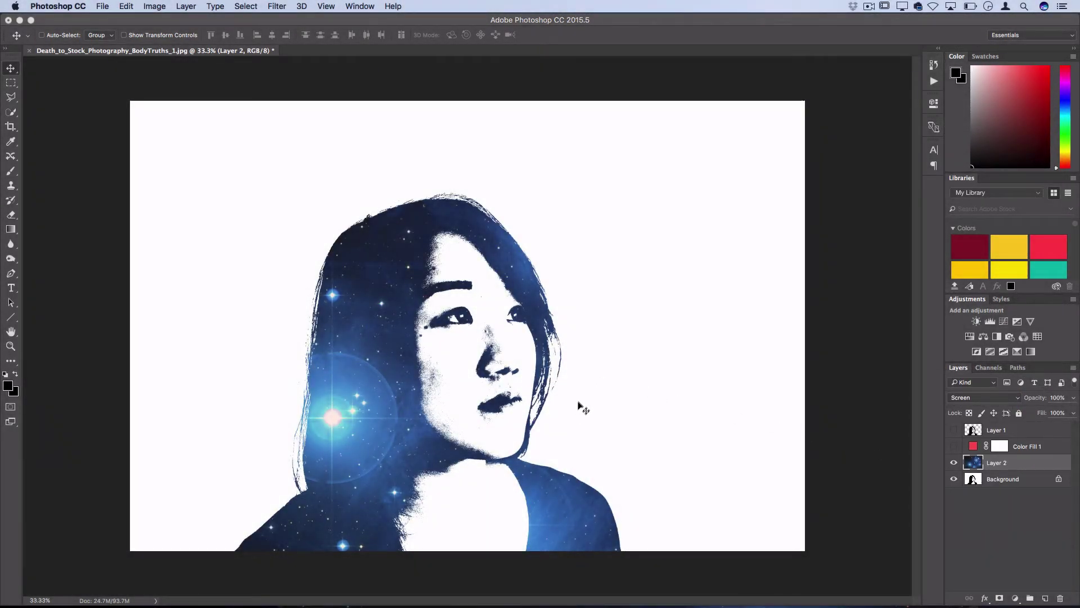
pyautogui.moveTo(720, 308); pyautogui.dragTo(627, 291)
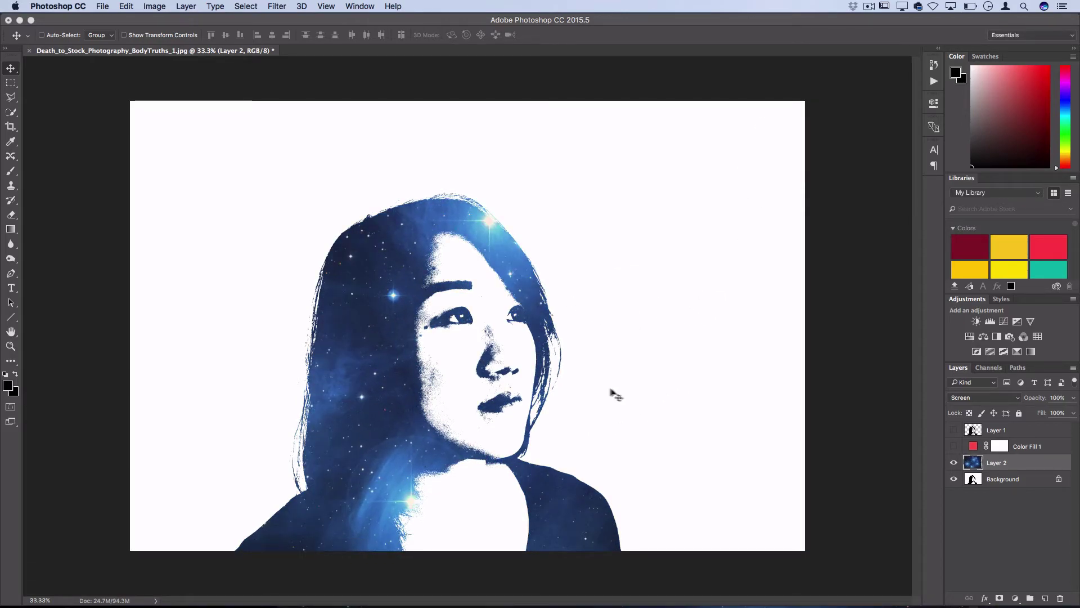
# - Shift and Free Transform the star layer so bright stars sit at the hair crown and neck
pyautogui.moveTo(463, 298); pyautogui.dragTo(438, 288)
pyautogui.click(125, 6)
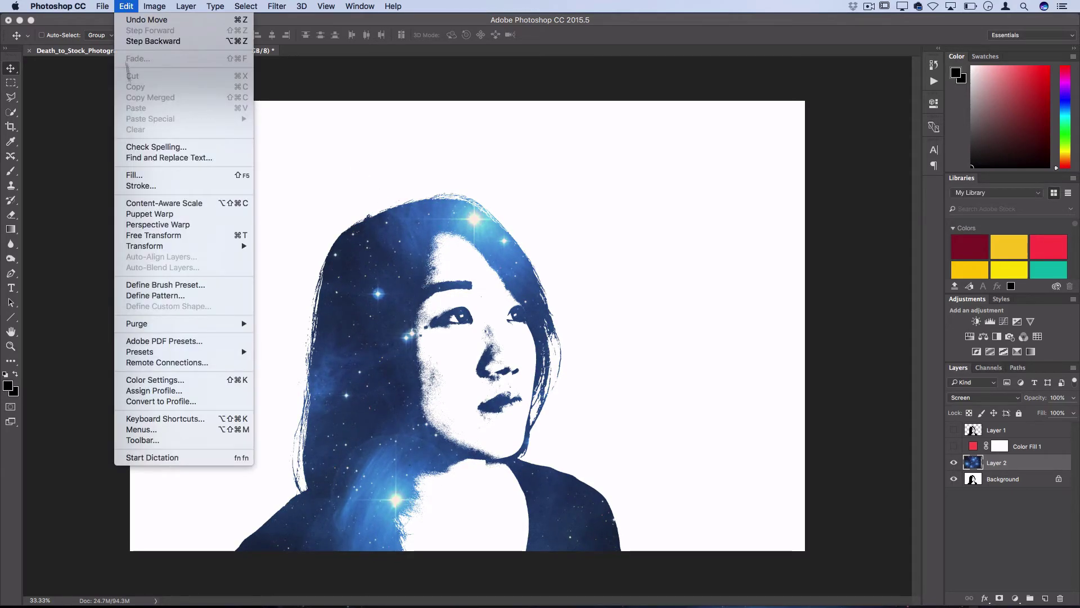
pyautogui.click(150, 233)
pyautogui.moveTo(737, 287); pyautogui.dragTo(677, 254)
pyautogui.press('Return')
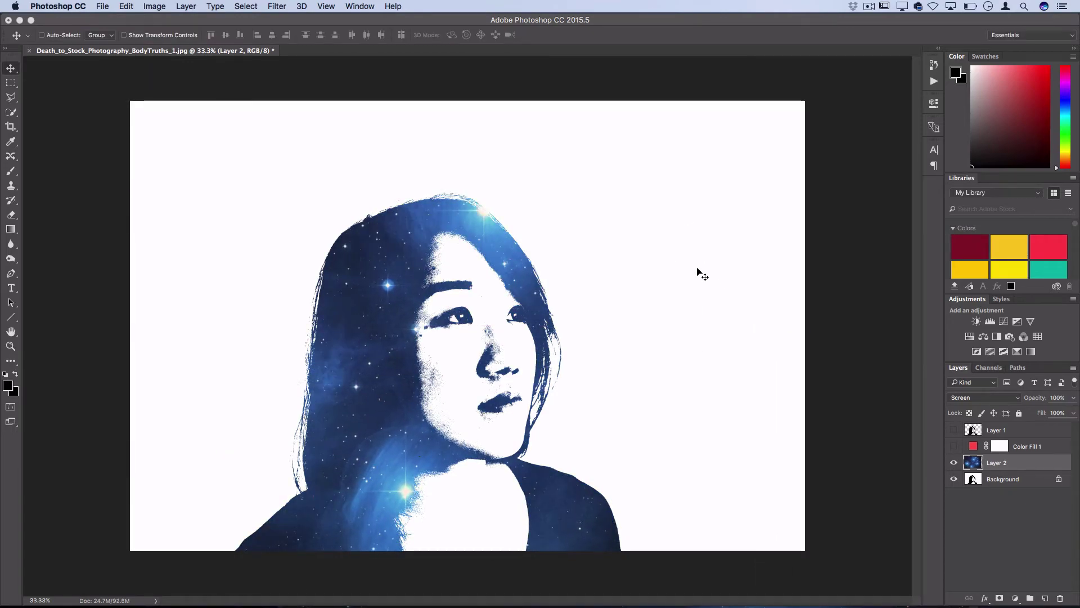